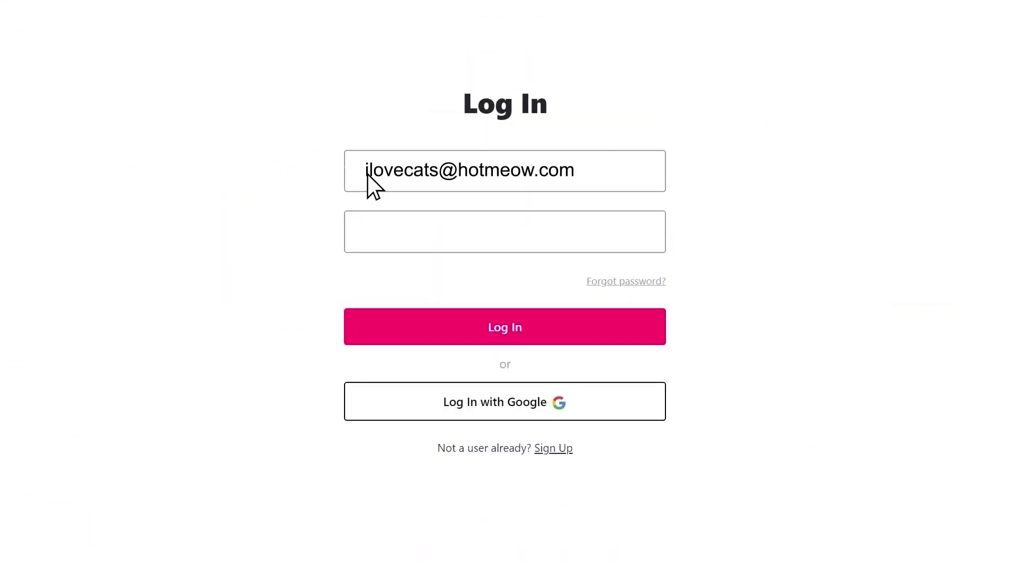
Enter the account password and sign in to VEED.
left_click(351, 233)
type("************")
left_click(441, 322)
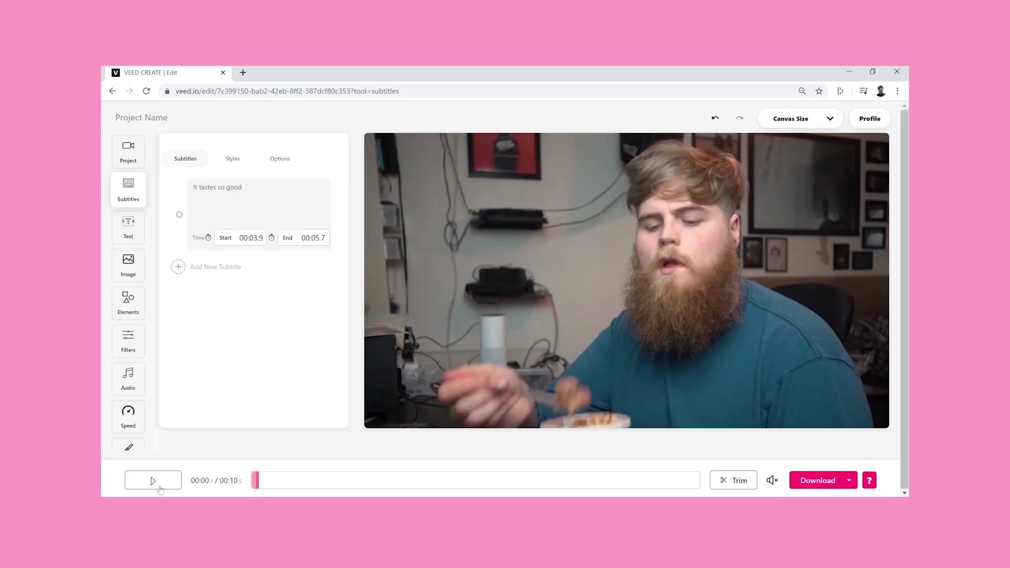
Play the video to preview the 'It tastes so good' subtitle.
left_click(153, 481)
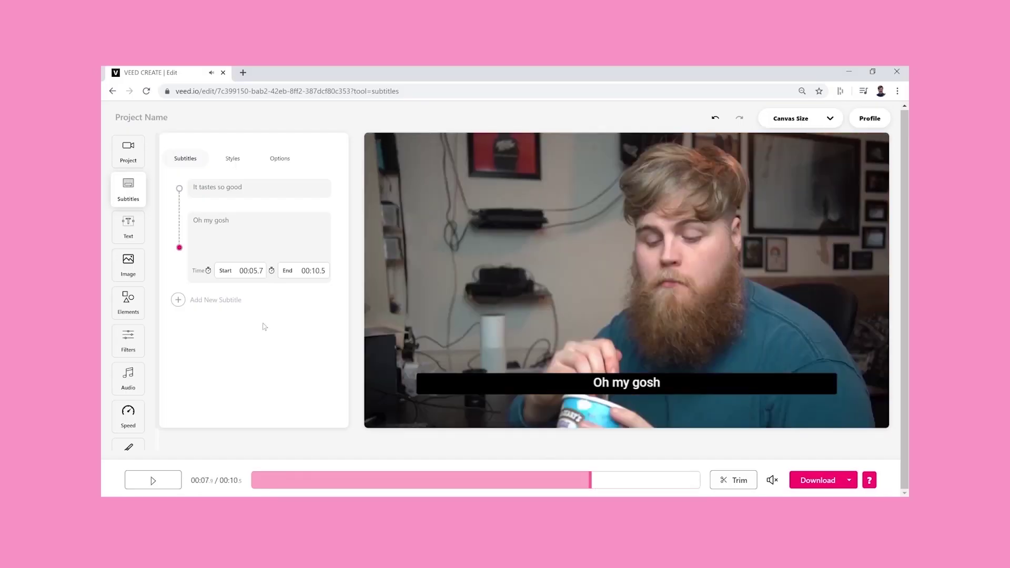
Add another new subtitle after 'Oh my gosh'.
left_click(200, 299)
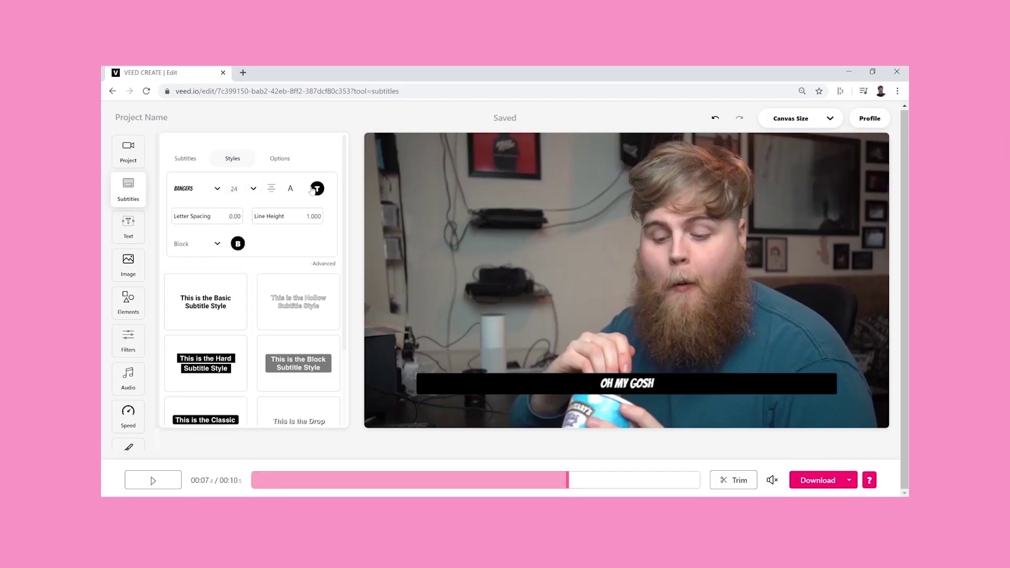
Show the subtitle text colour choices and set the font size to 60.
left_click(315, 189)
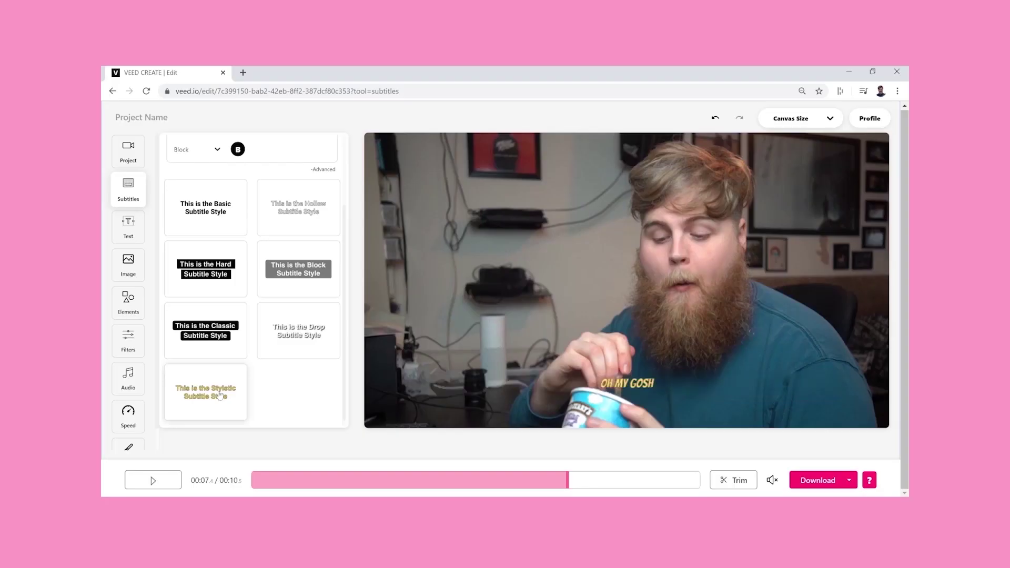
scroll(253, 363, "up", 2)
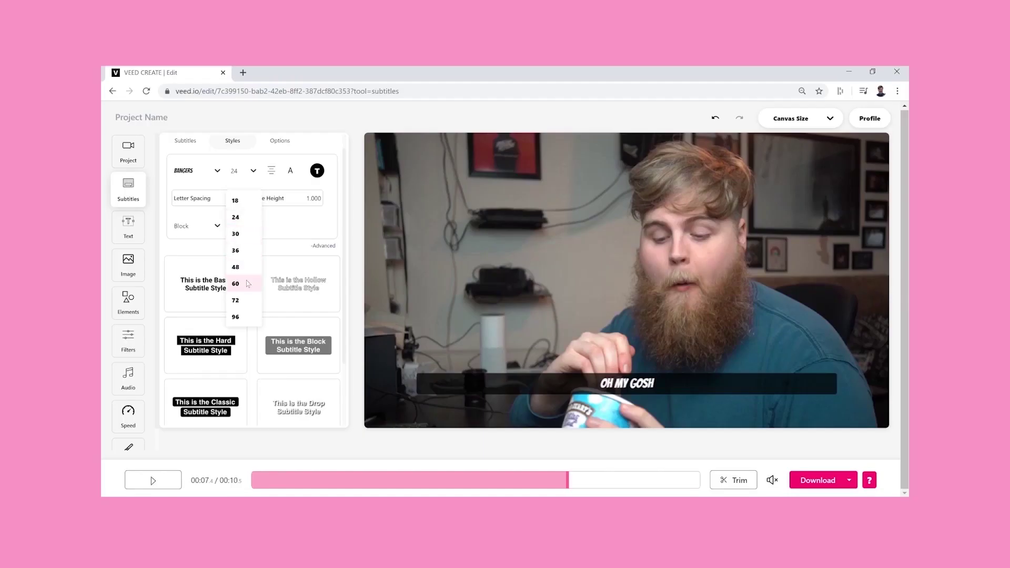
left_click(236, 284)
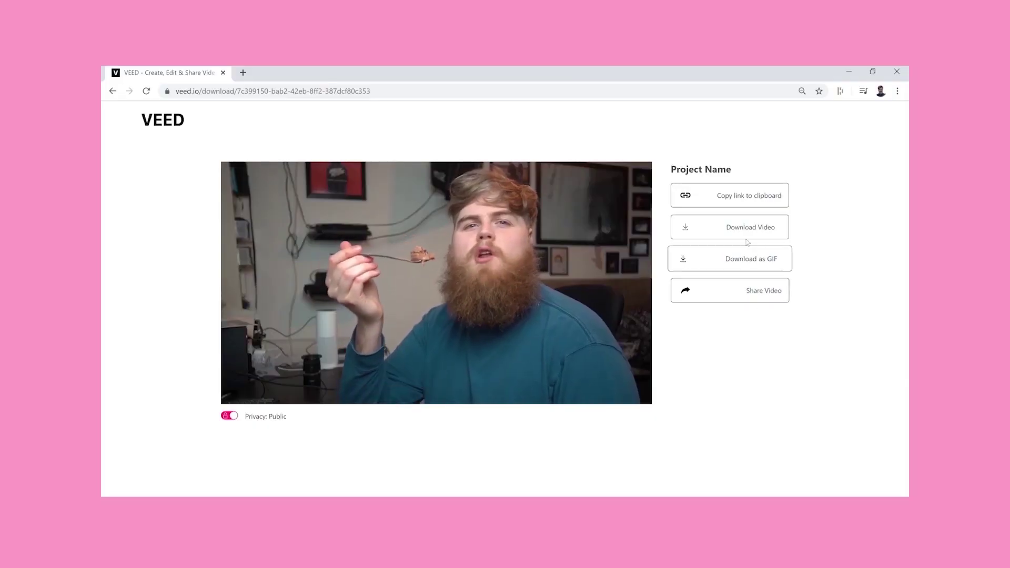
Download the rendered subtitled video as an MP4.
left_click(730, 227)
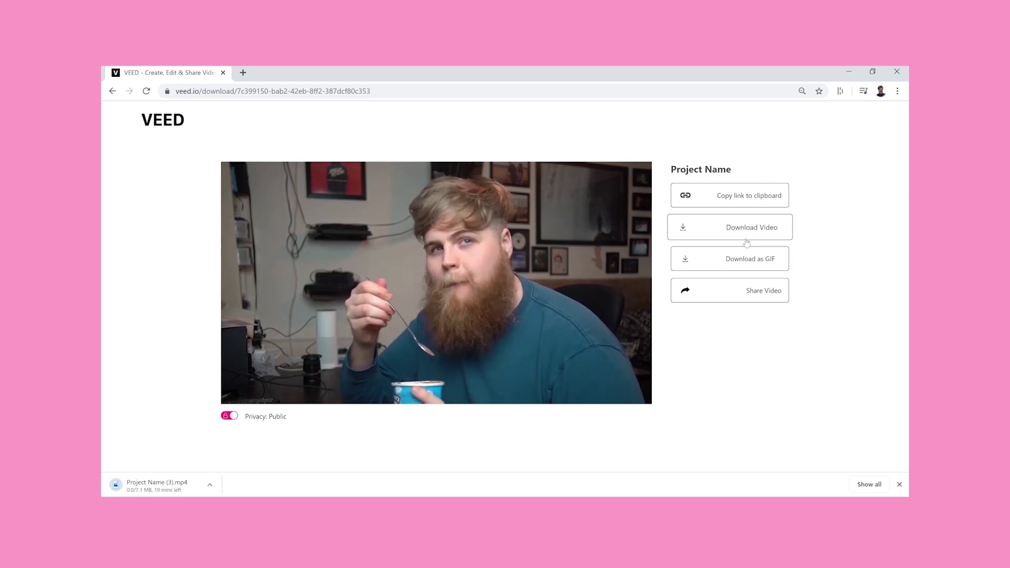